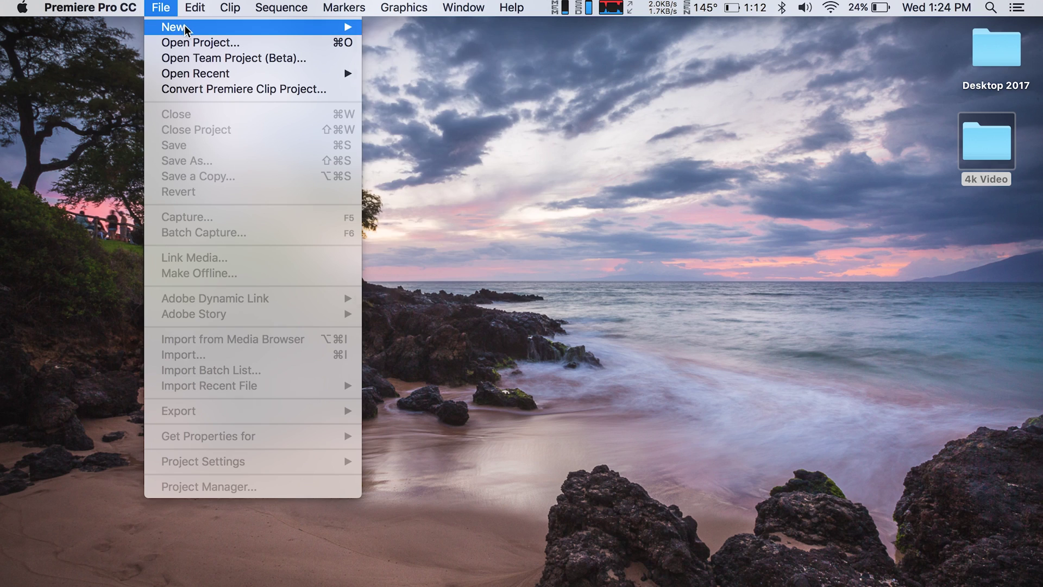
# Step: Start a new project named '4k Movie' in the Desktop's 4k Video folder and view its ingest options
pyautogui.moveTo(174, 27)
pyautogui.click(450, 27)
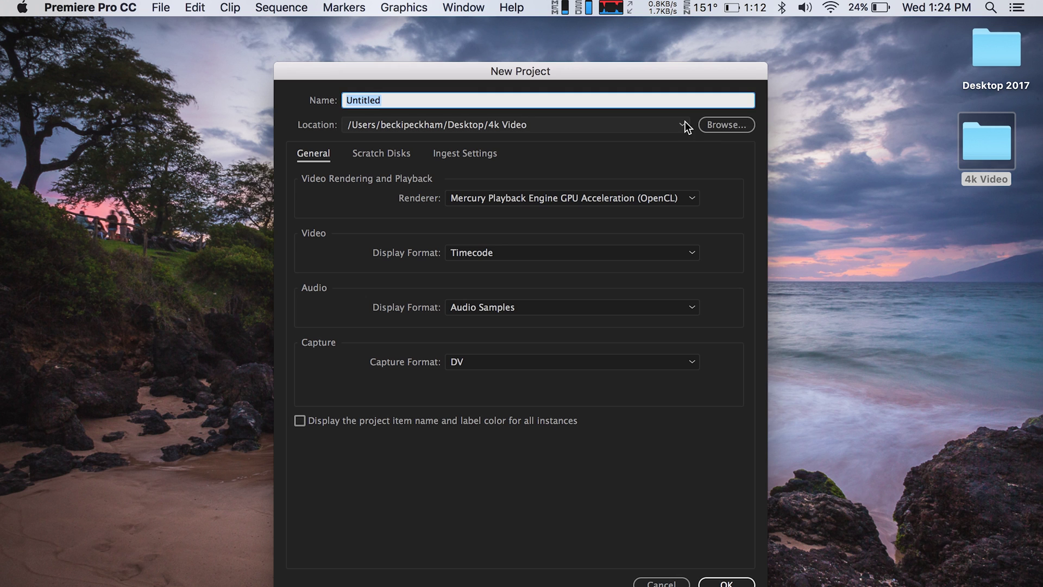
pyautogui.click(716, 127)
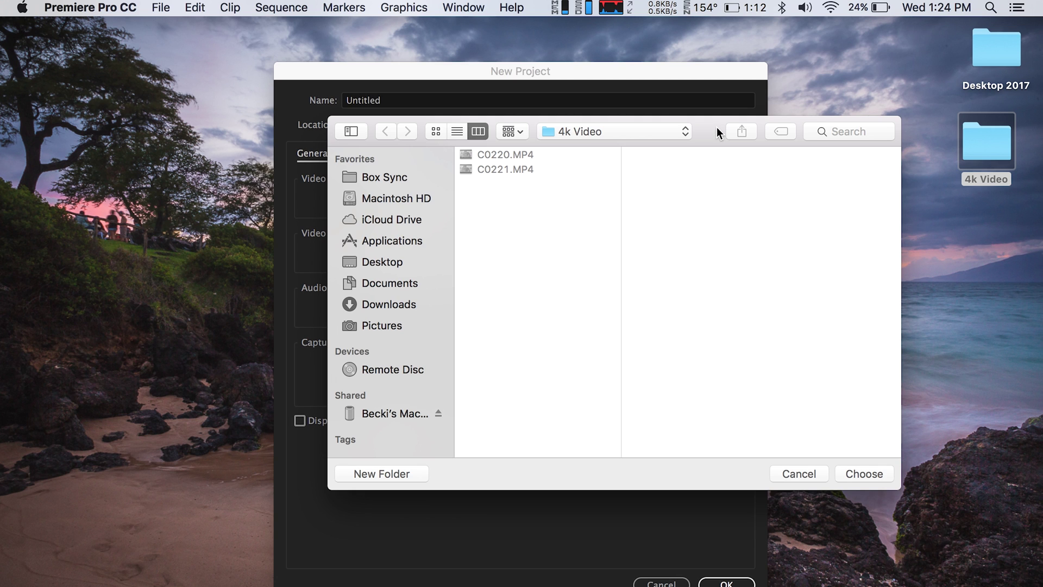
pyautogui.click(859, 472)
pyautogui.click(381, 100)
pyautogui.write('4k Movie')
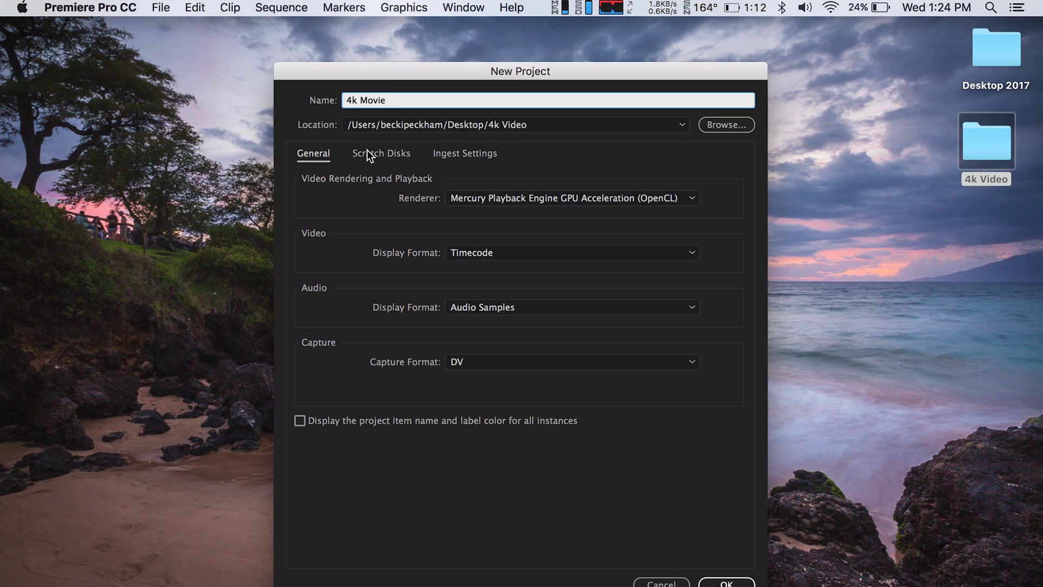
pyautogui.click(461, 154)
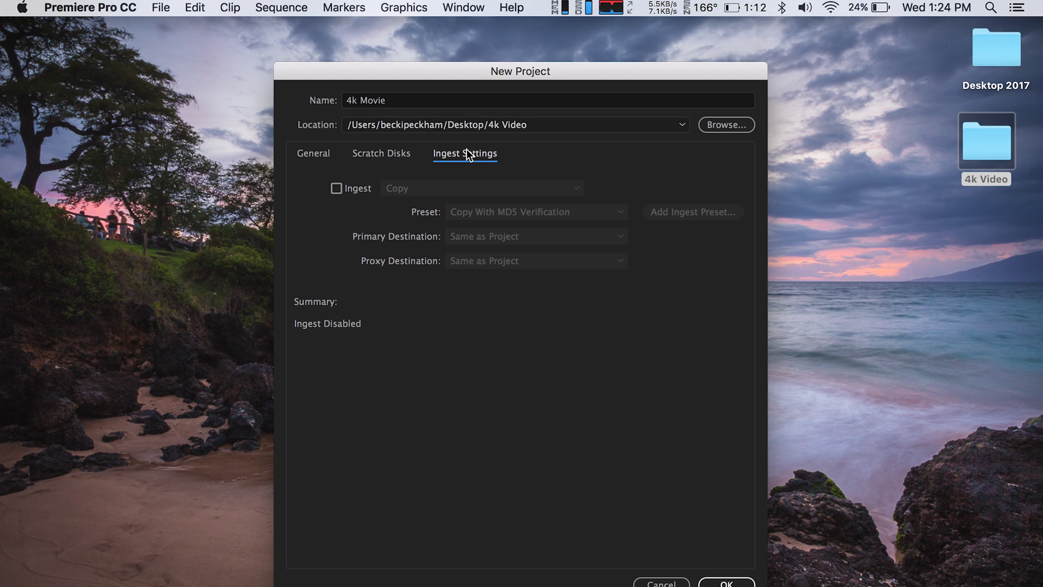
# Step: Enable ingest to create proxies using the 1280x720 H.264 preset
pyautogui.click(357, 188)
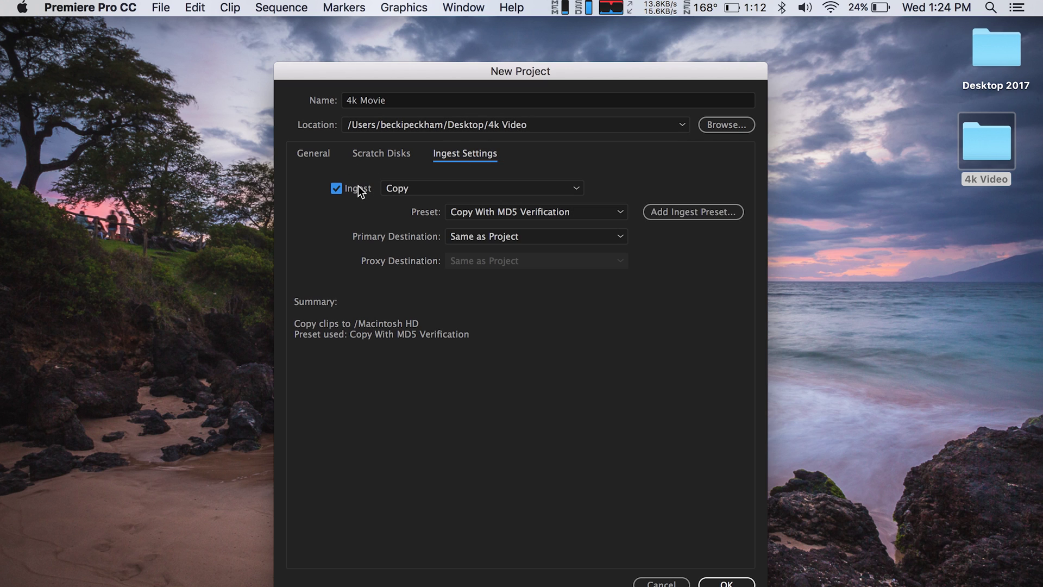
pyautogui.click(388, 190)
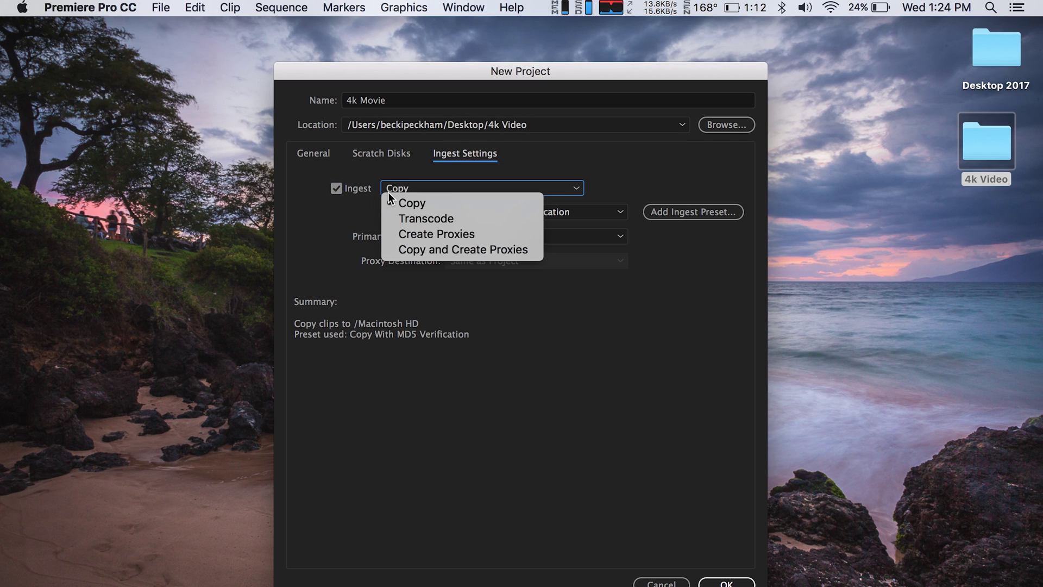
pyautogui.click(425, 233)
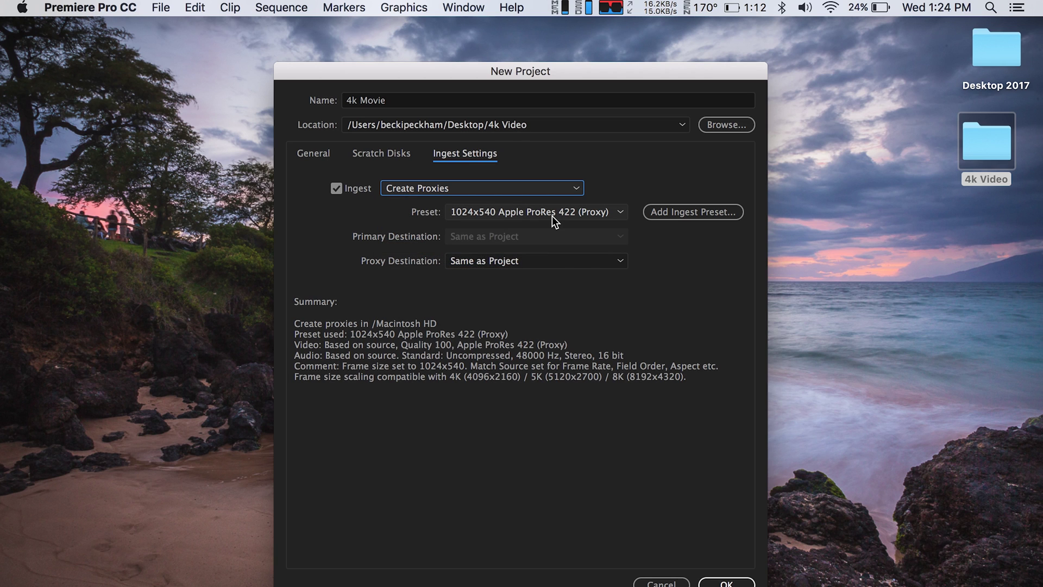
pyautogui.click(552, 216)
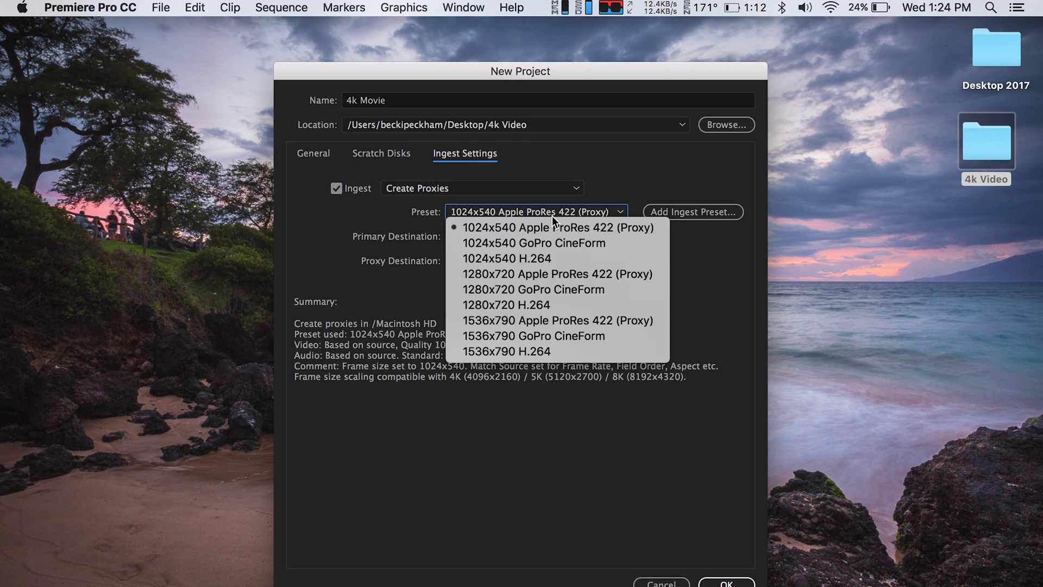
pyautogui.click(526, 305)
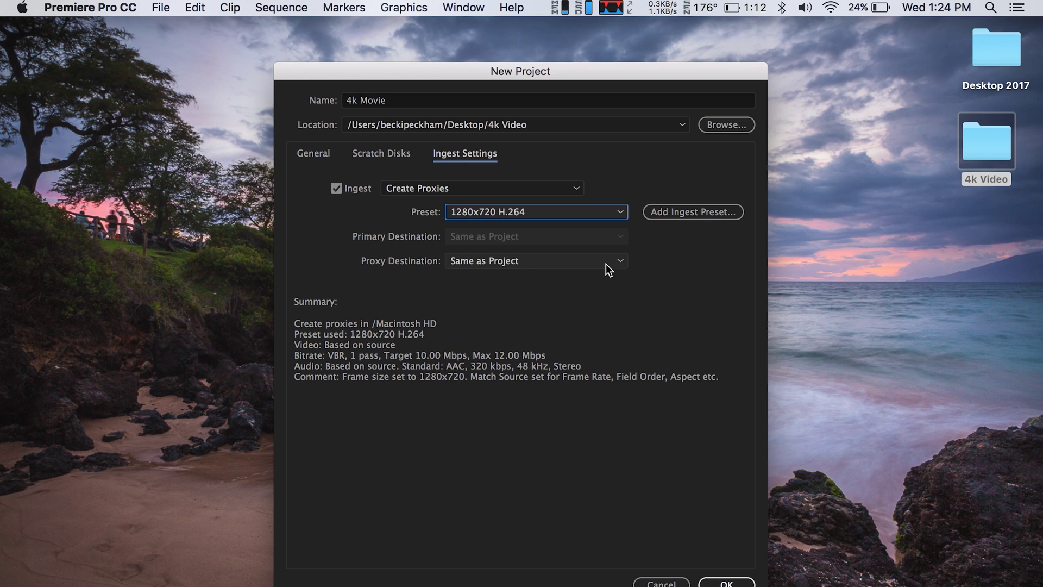
# Step: Send proxies to a new Proxies folder inside 4k Video and create the project
pyautogui.click(605, 264)
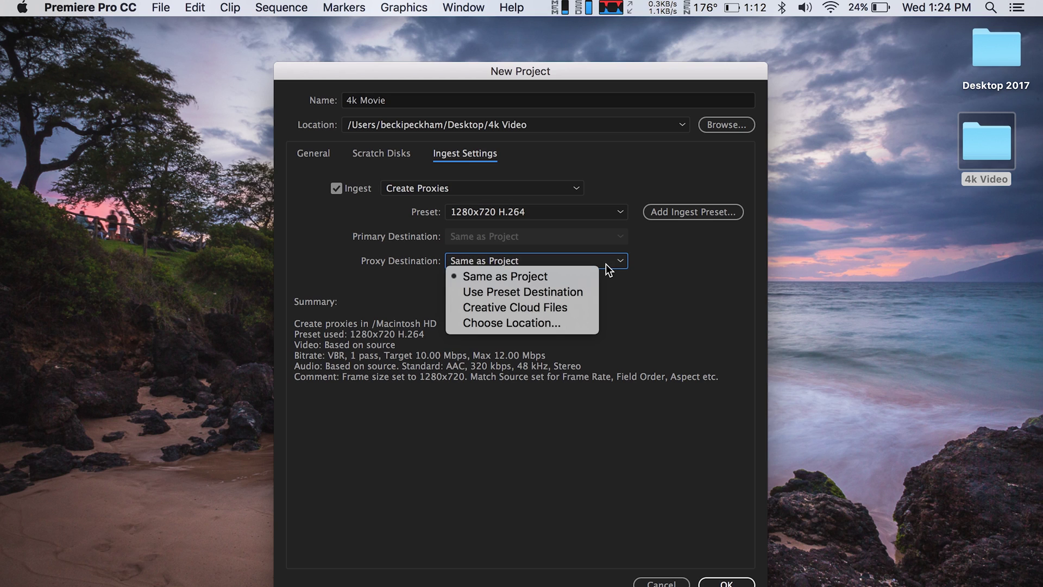
pyautogui.click(564, 323)
pyautogui.press('shift+super+n')
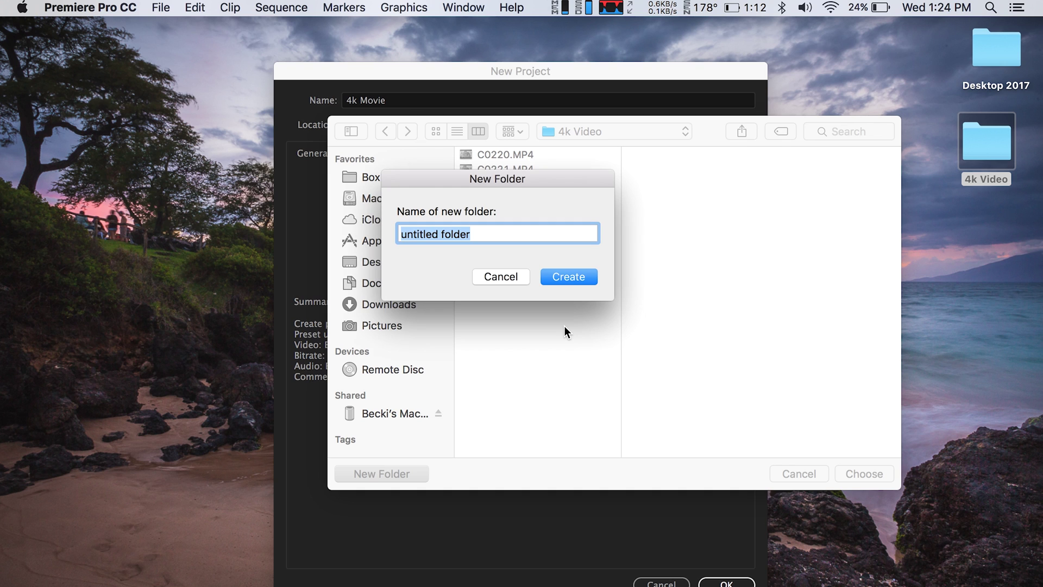
pyautogui.write('Proxies')
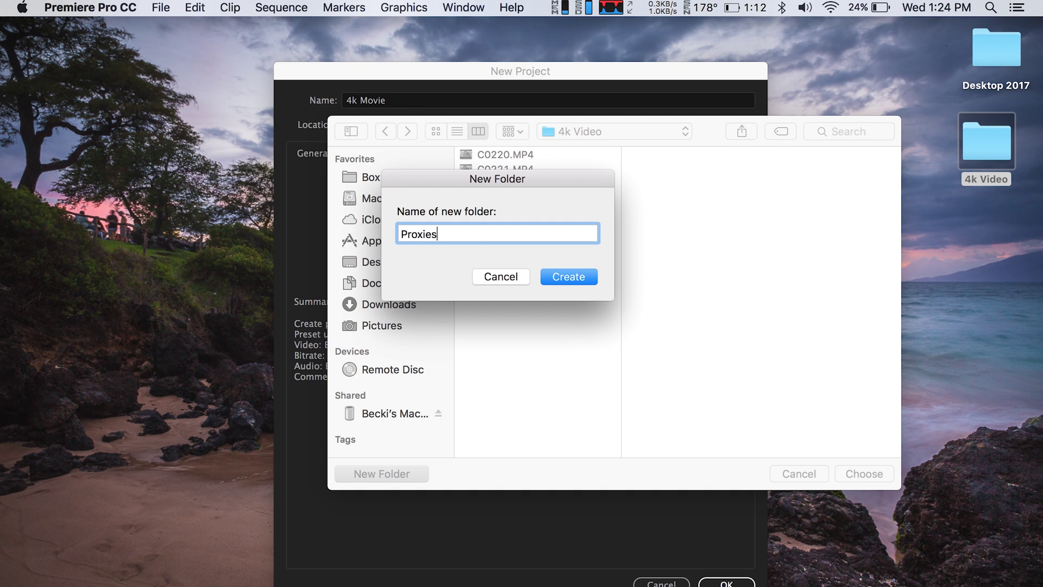
pyautogui.press('Return')
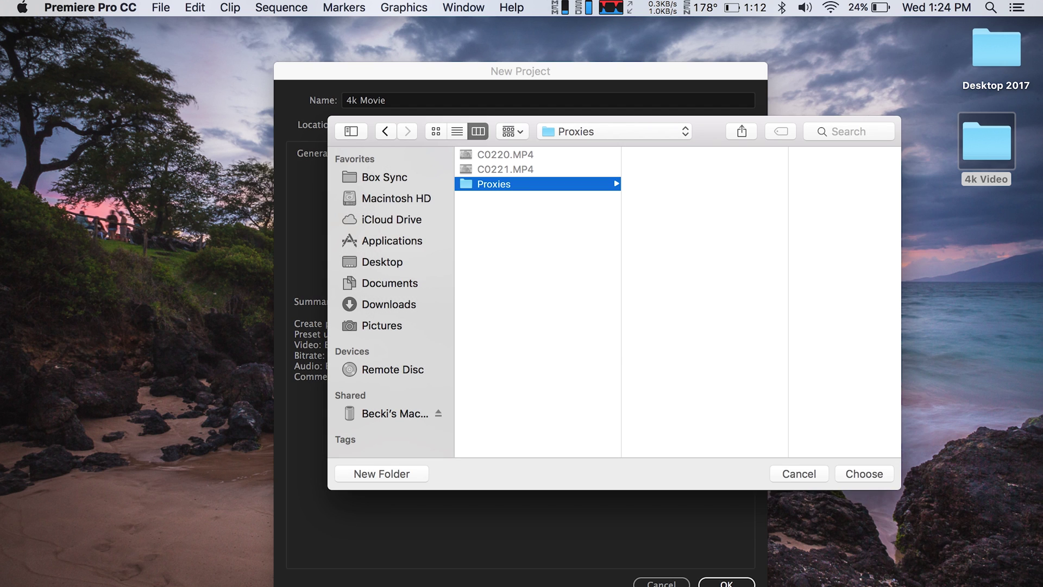
pyautogui.press('Return')
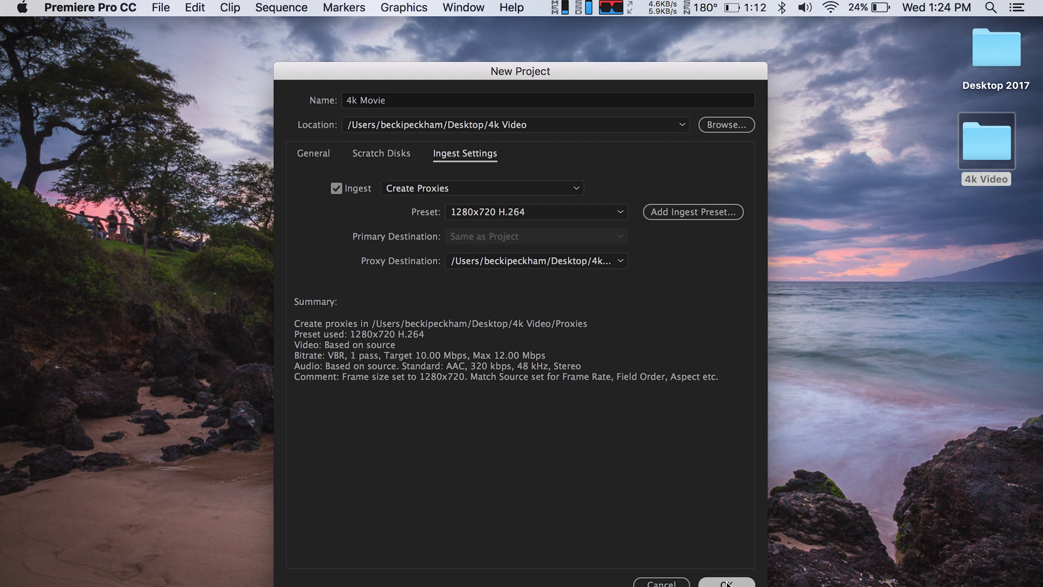
pyautogui.click(726, 583)
# Step: Import C0220.MP4 and C0221.MP4 from the 4k Video folder into the project
pyautogui.click(222, 536)
pyautogui.doubleClick(221, 478)
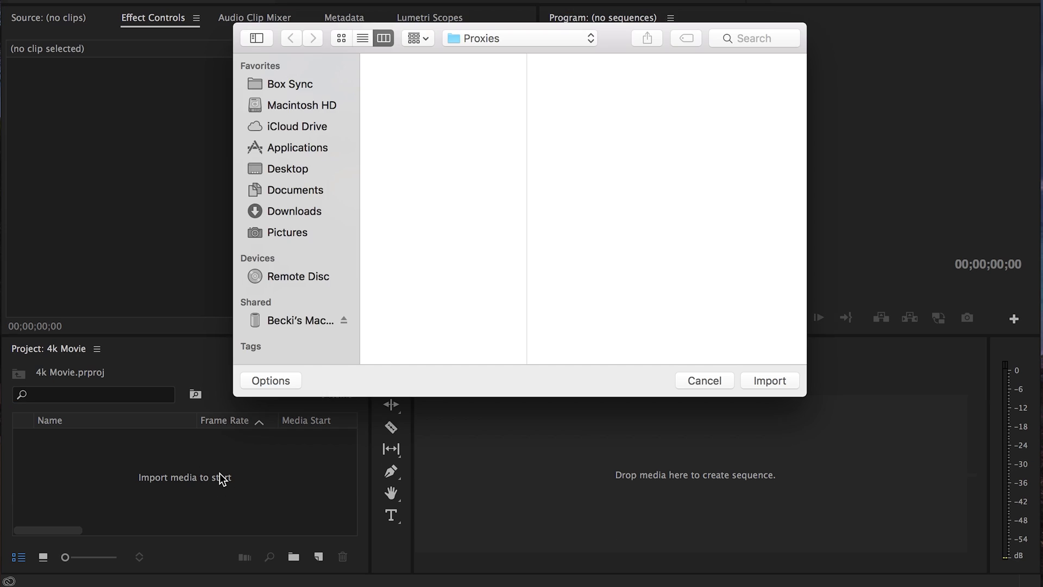
pyautogui.click(492, 38)
pyautogui.click(493, 57)
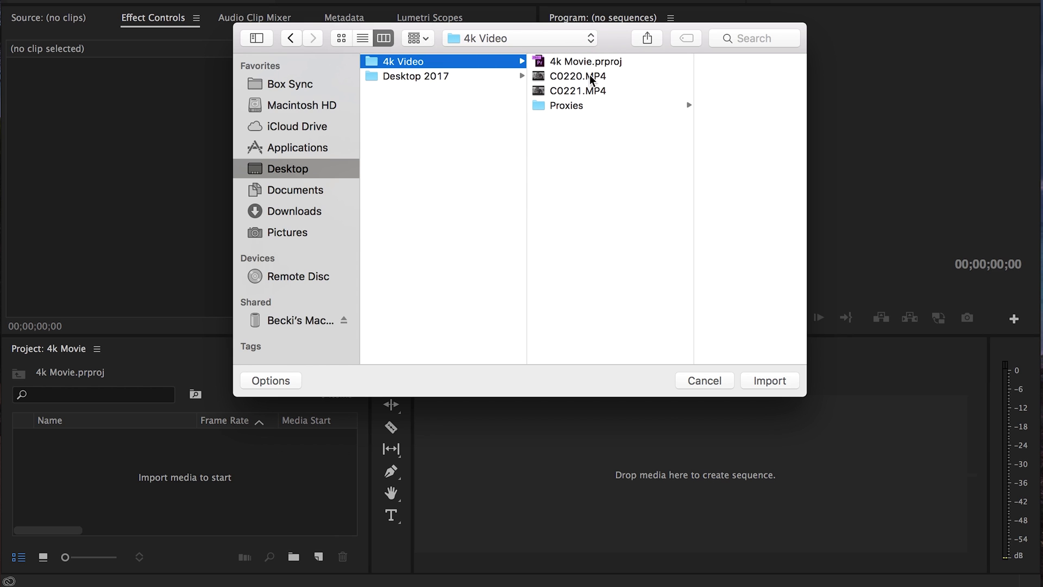
pyautogui.click(591, 77)
pyautogui.keyDown('shift'); pyautogui.click(551, 90); pyautogui.keyUp('shift')
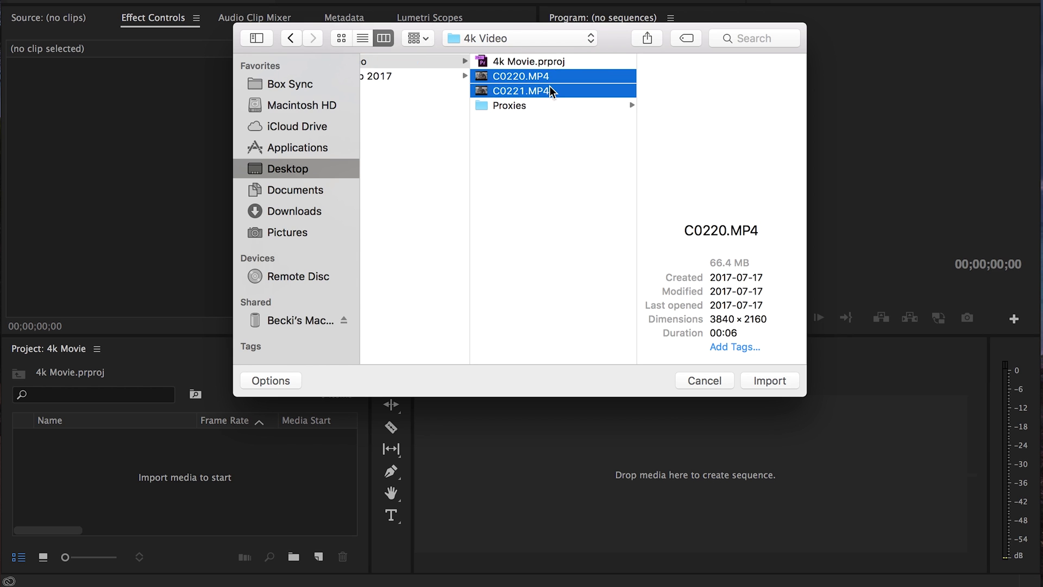
pyautogui.press('Return')
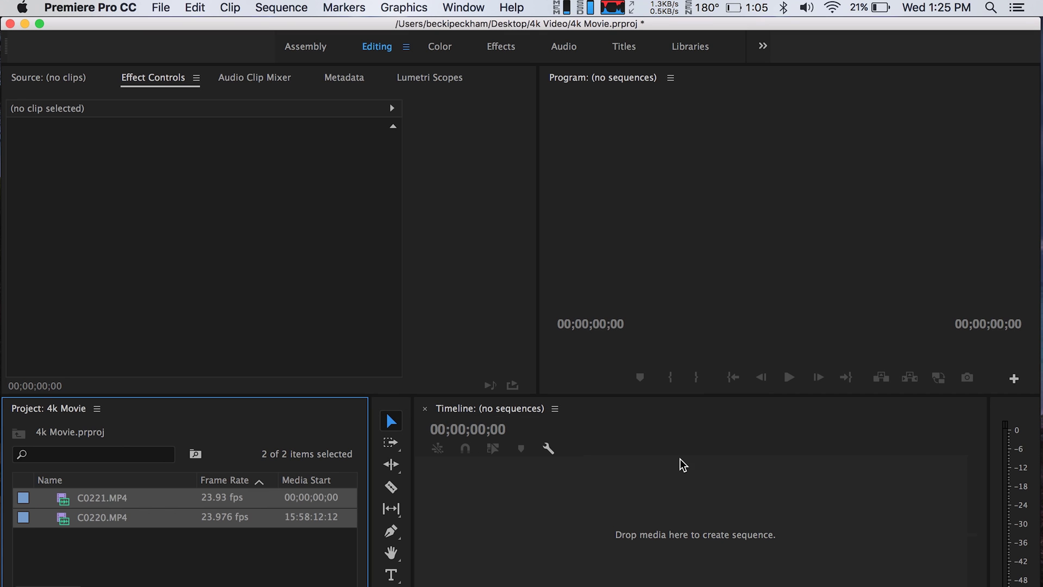
# Step: Check proxy encoding in Media Encoder, then enable the Proxy metadata column in the Project panel
pyautogui.moveTo(1024, 510)
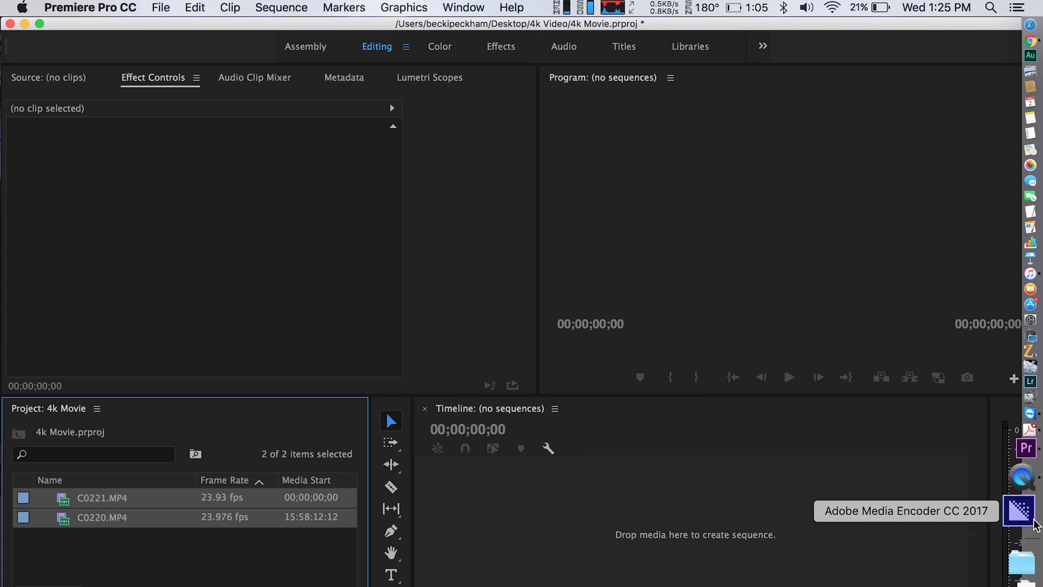
pyautogui.click(1031, 454)
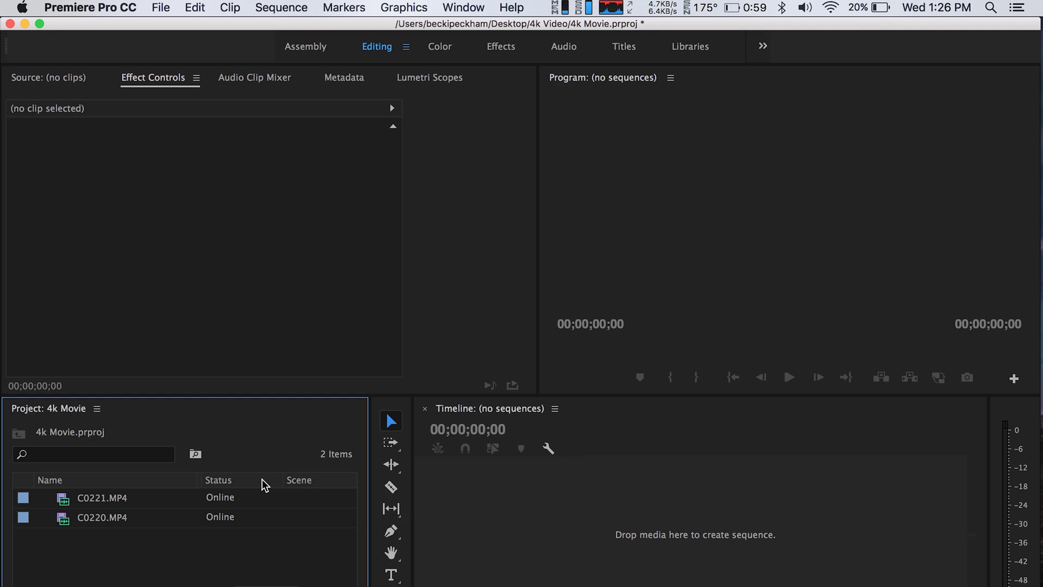
pyautogui.rightClick(263, 482)
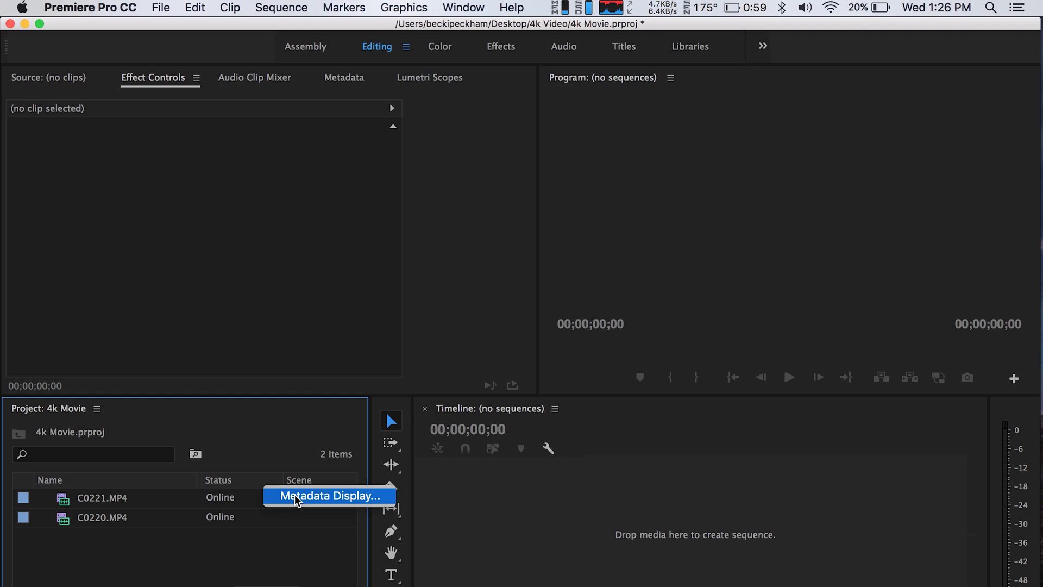
pyautogui.click(298, 497)
pyautogui.write('prox')
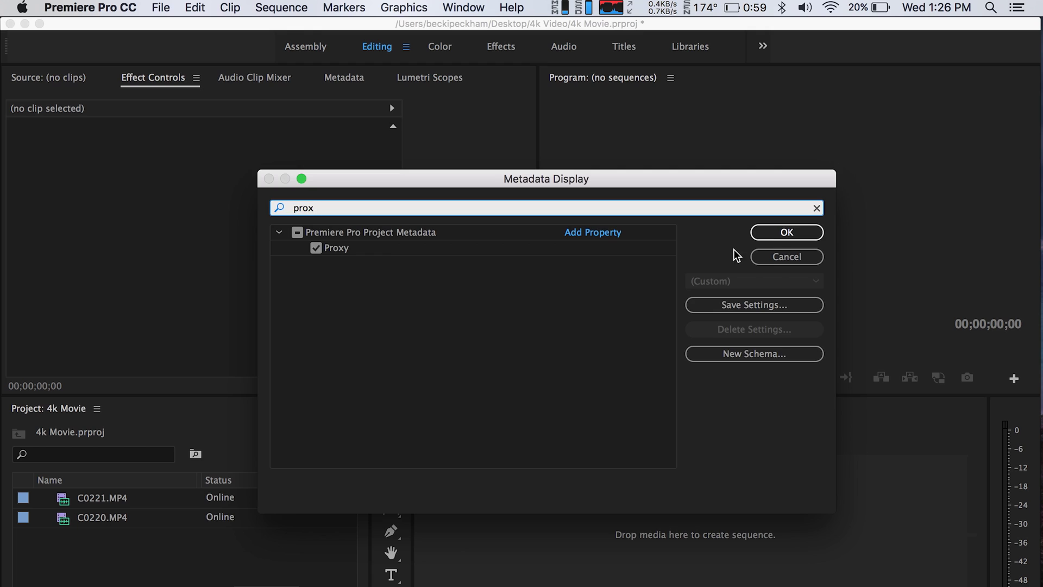
pyautogui.click(777, 235)
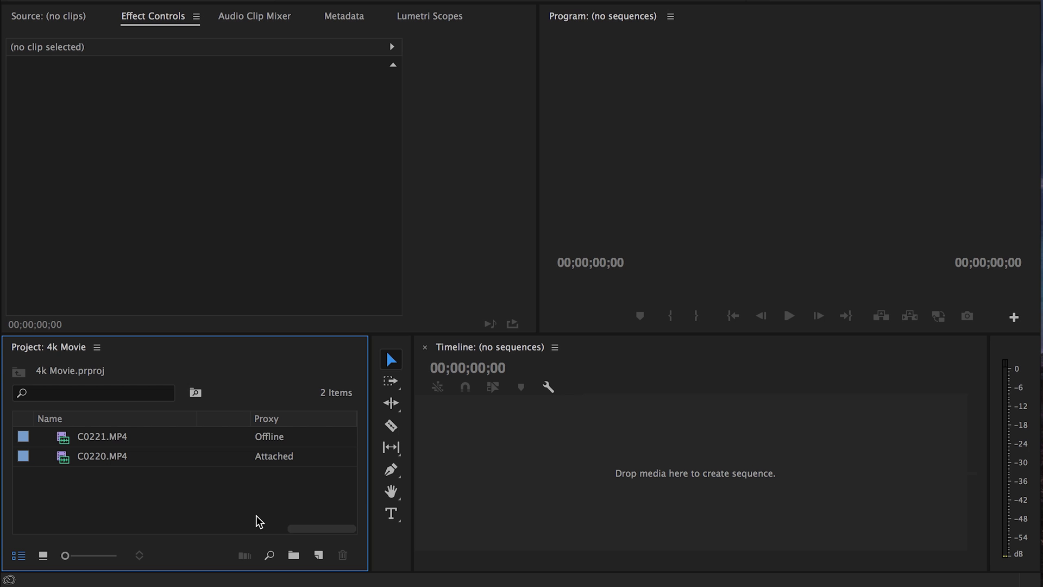
# Step: Create Sequence 01 with Custom editing mode and a new timebase, then edit its frame width
pyautogui.click(319, 554)
pyautogui.click(380, 433)
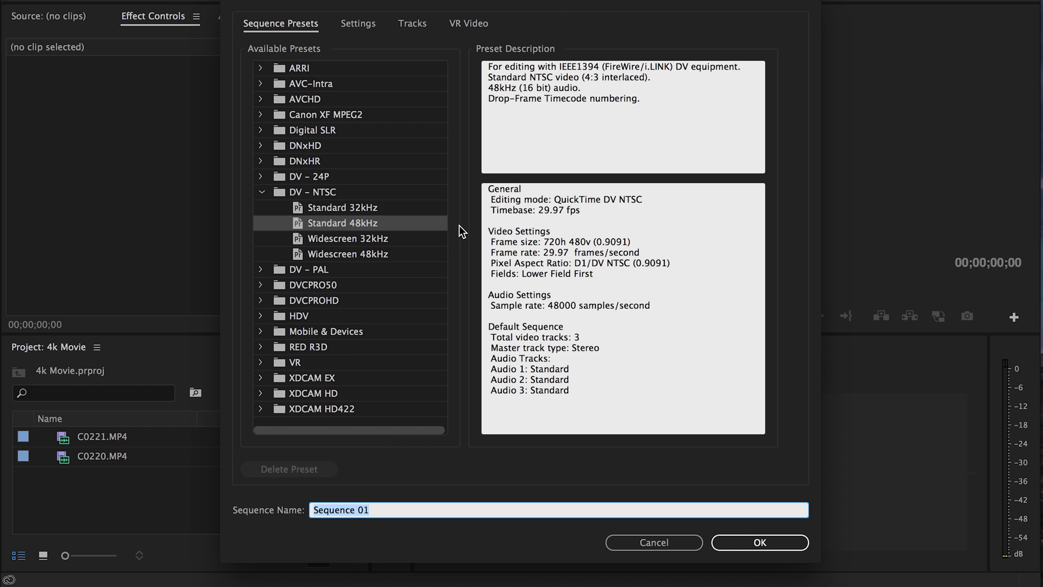
pyautogui.click(359, 24)
pyautogui.click(420, 52)
pyautogui.click(424, 68)
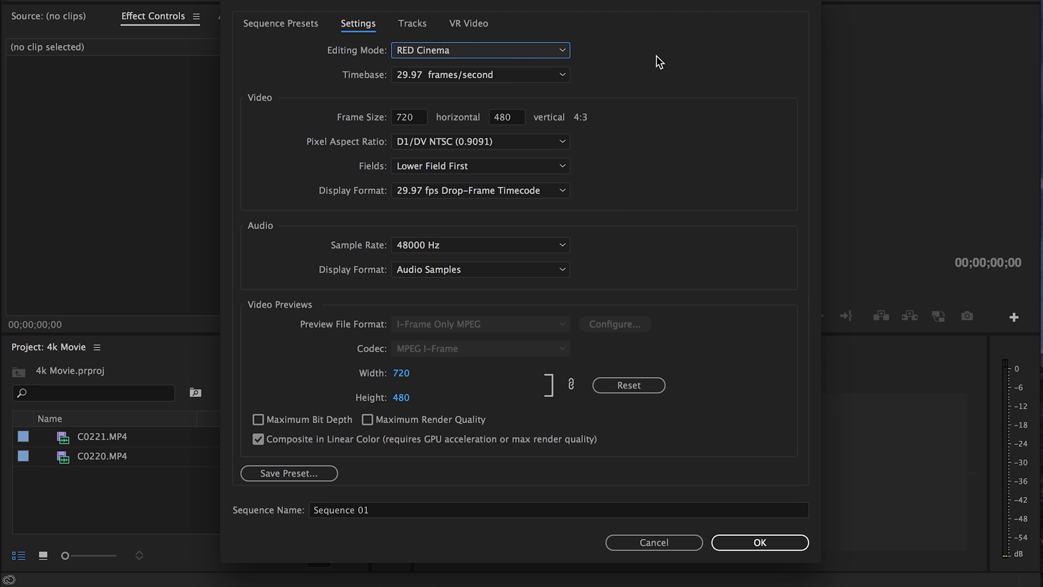
pyautogui.click(484, 75)
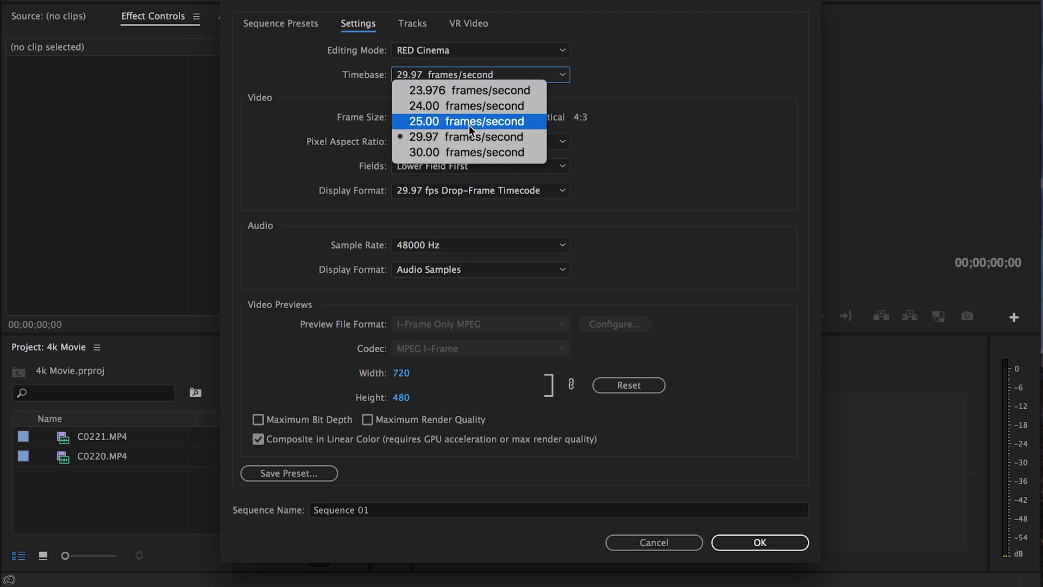
pyautogui.click(480, 93)
pyautogui.click(417, 118)
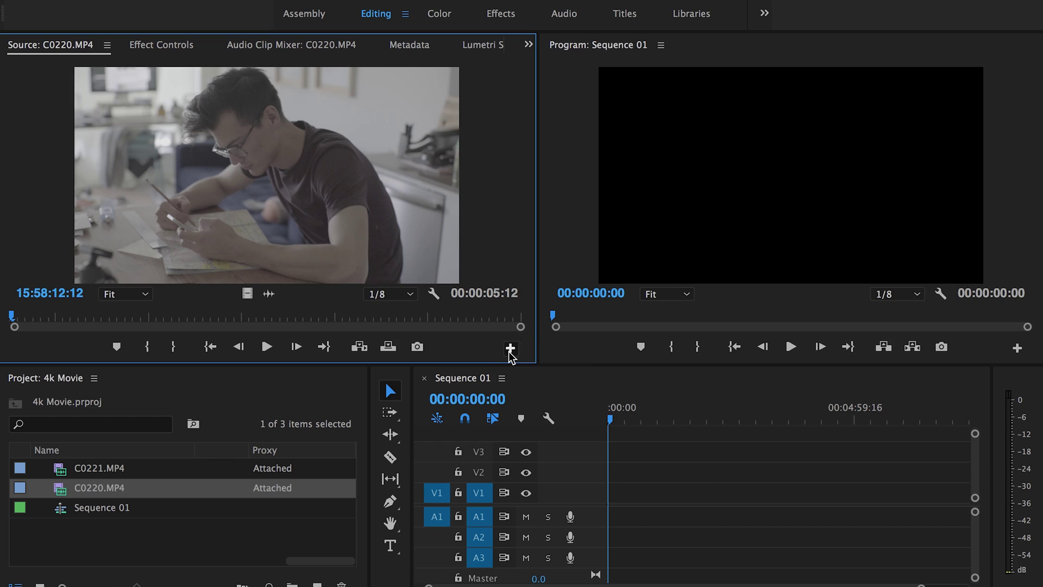
# Step: Add the Toggle Proxies button to the Source monitor's button bar
pyautogui.click(510, 349)
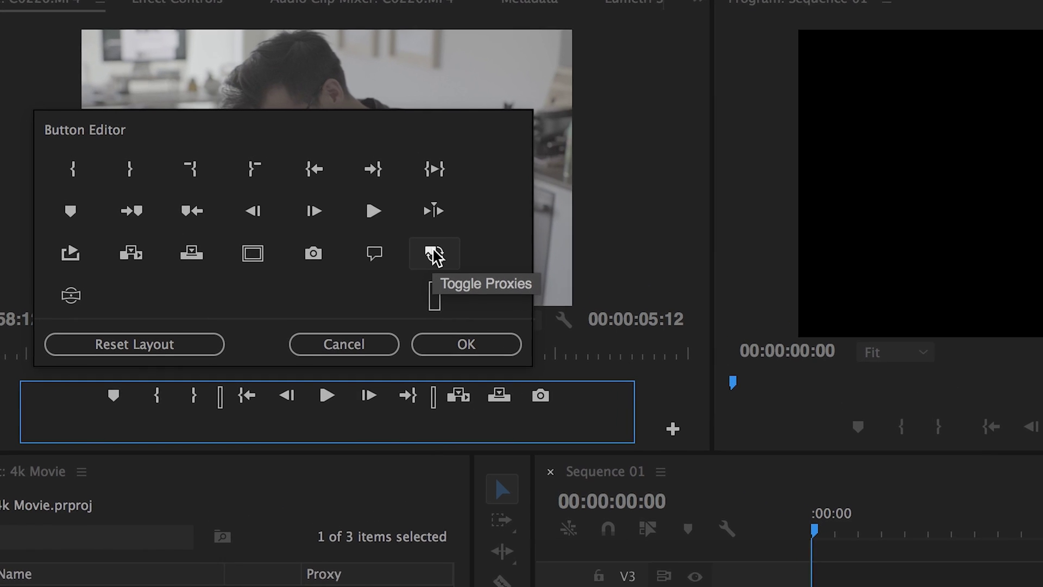
pyautogui.moveTo(441, 258); pyautogui.dragTo(592, 416)
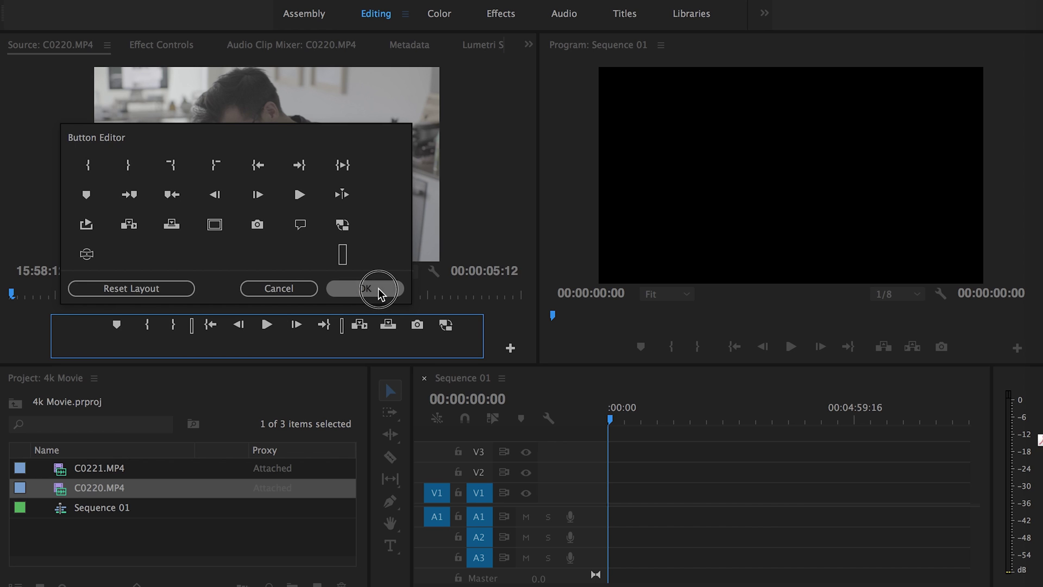
pyautogui.click(474, 349)
# Step: Add Toggle Proxies to the Program monitor's button bar and switch proxy playback off
pyautogui.click(1017, 348)
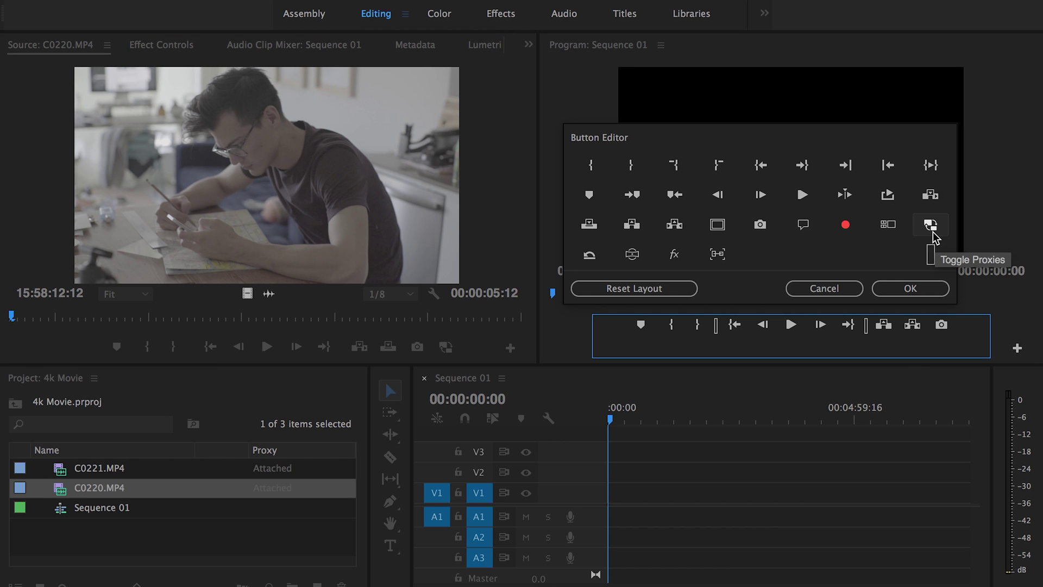
pyautogui.moveTo(950, 255); pyautogui.dragTo(955, 327)
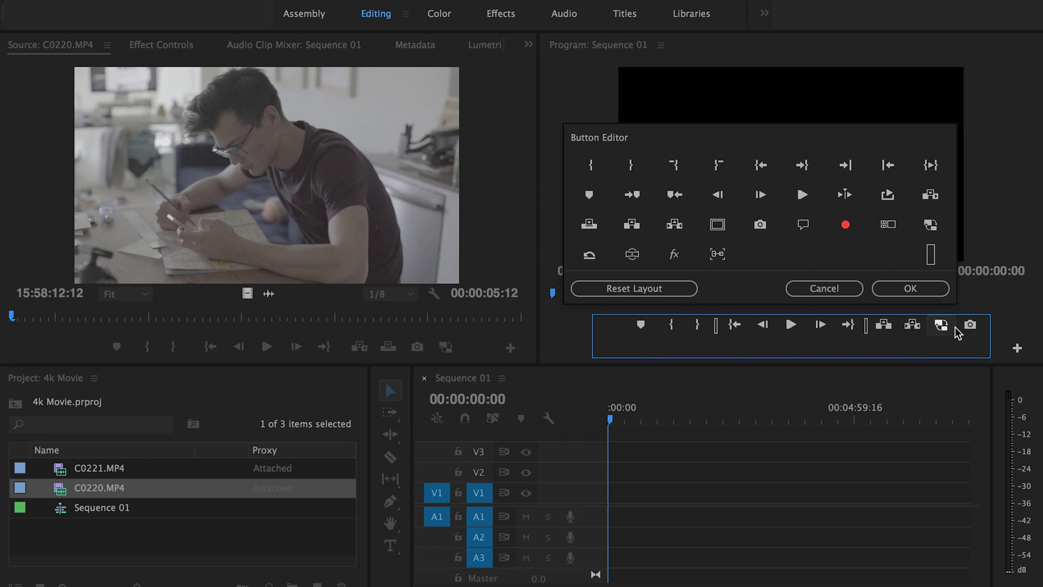
pyautogui.press('Return')
pyautogui.click(445, 347)
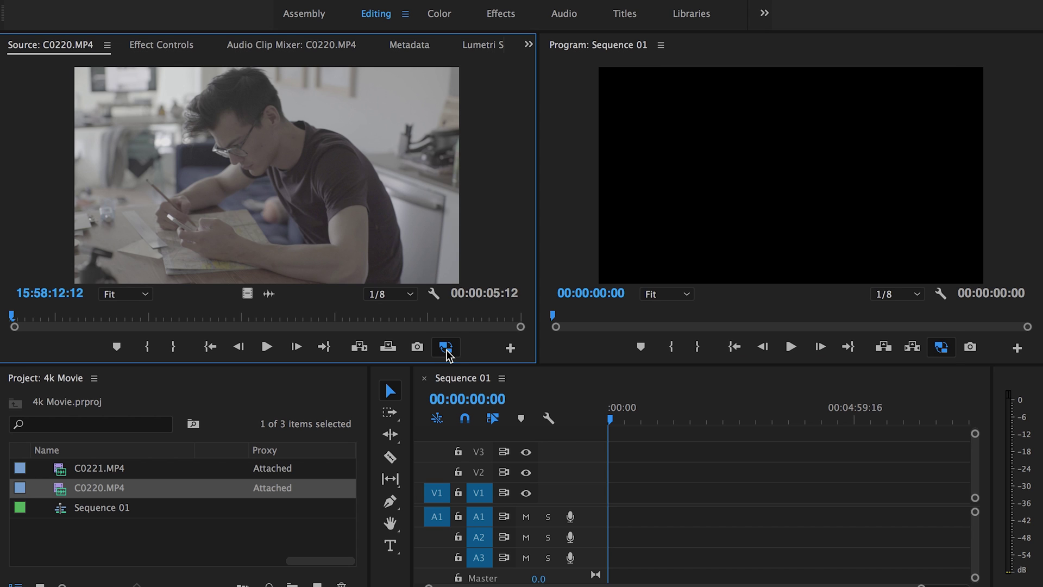
pyautogui.click(446, 348)
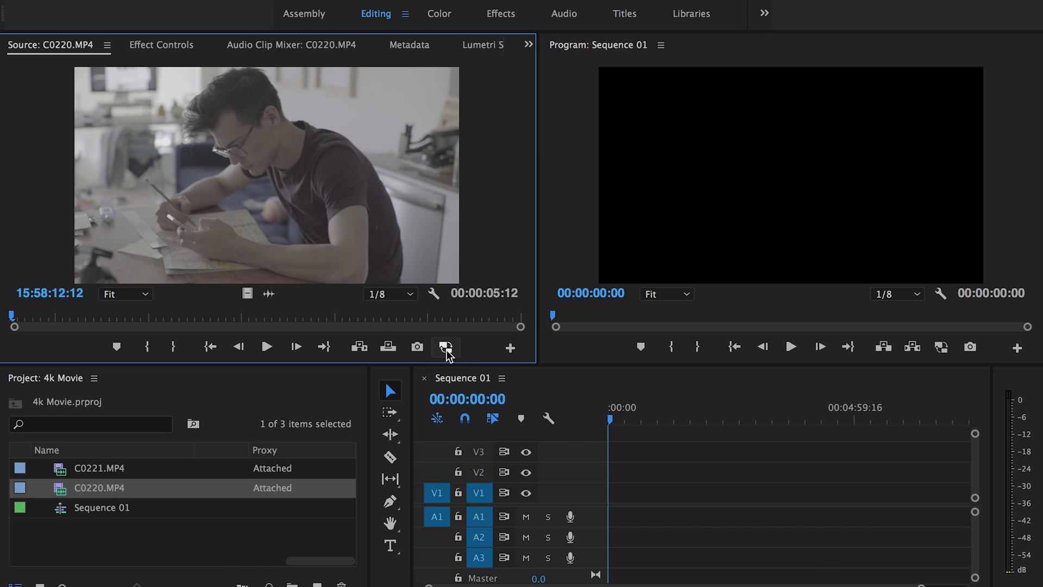
# Step: Play the source clip and sequence with proxies switched on, off and back on to compare
pyautogui.click(445, 348)
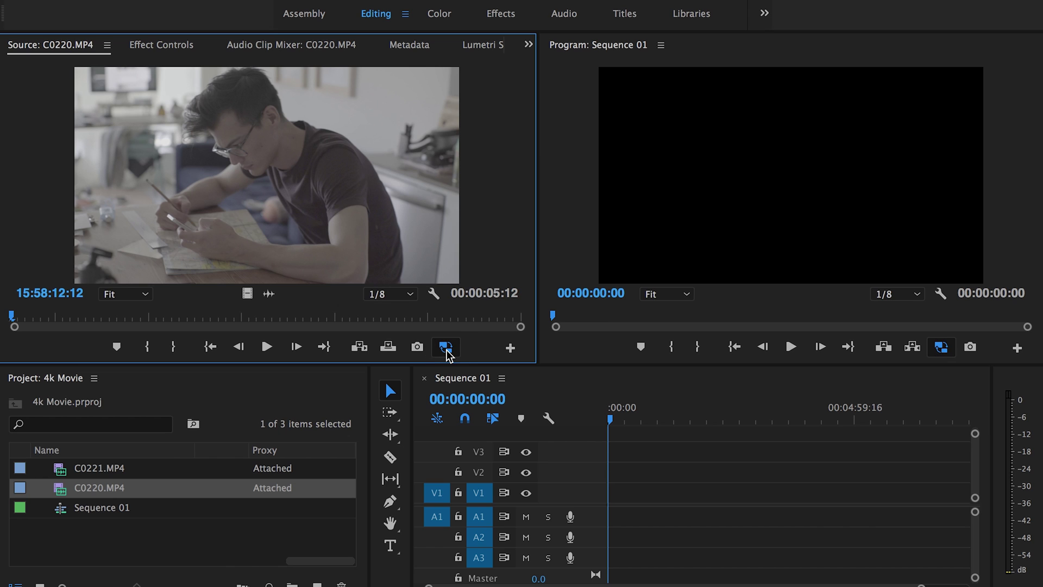
pyautogui.press('space')
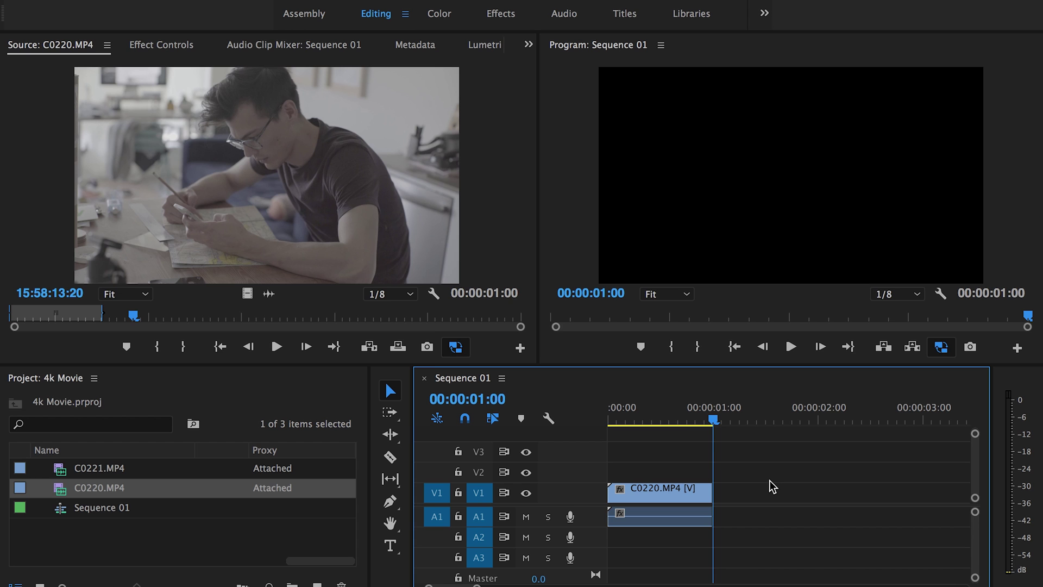
pyautogui.moveTo(668, 418); pyautogui.dragTo(610, 419)
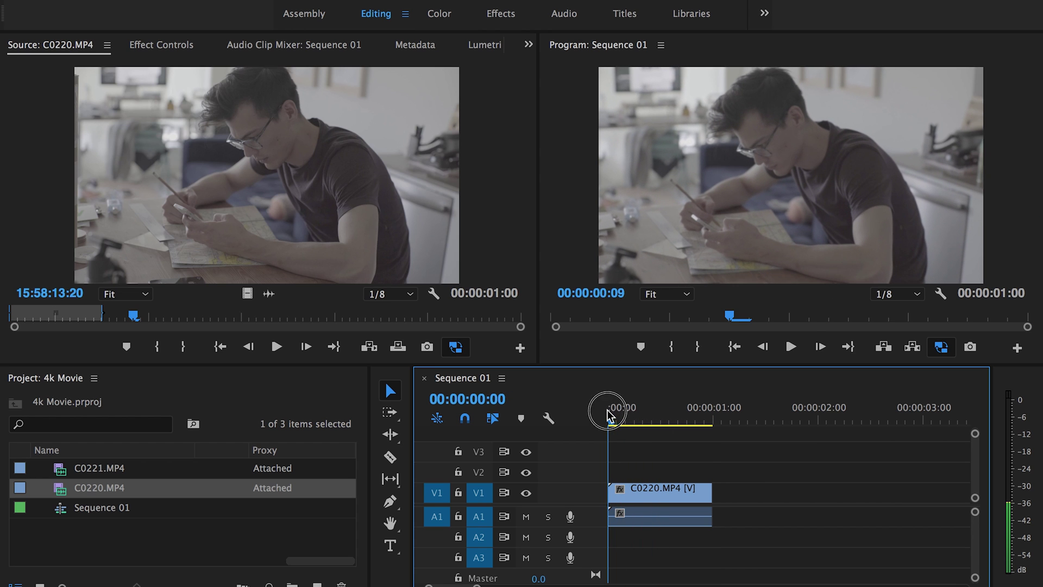
pyautogui.click(941, 347)
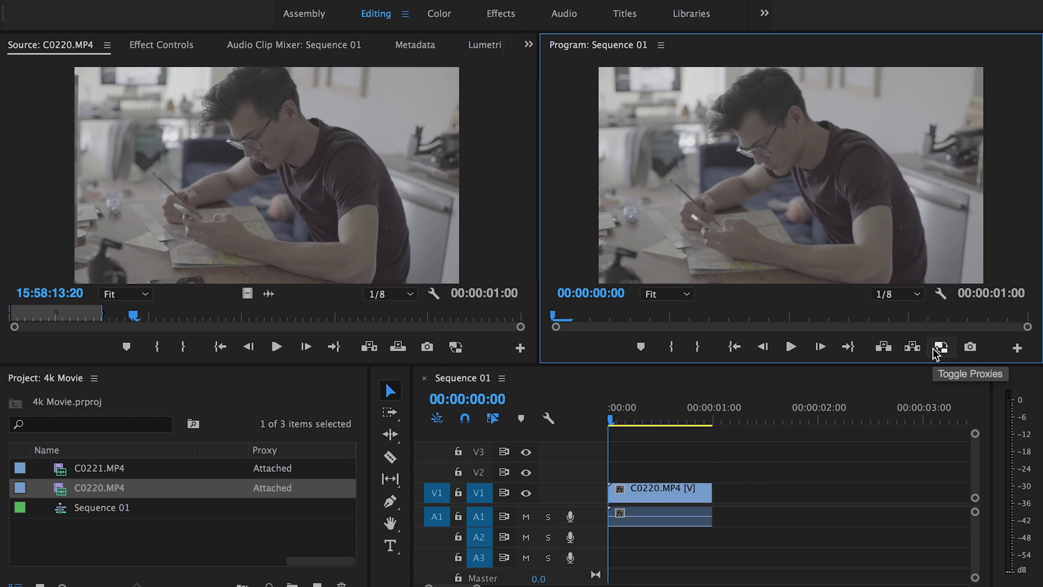
pyautogui.click(934, 350)
pyautogui.press('space')
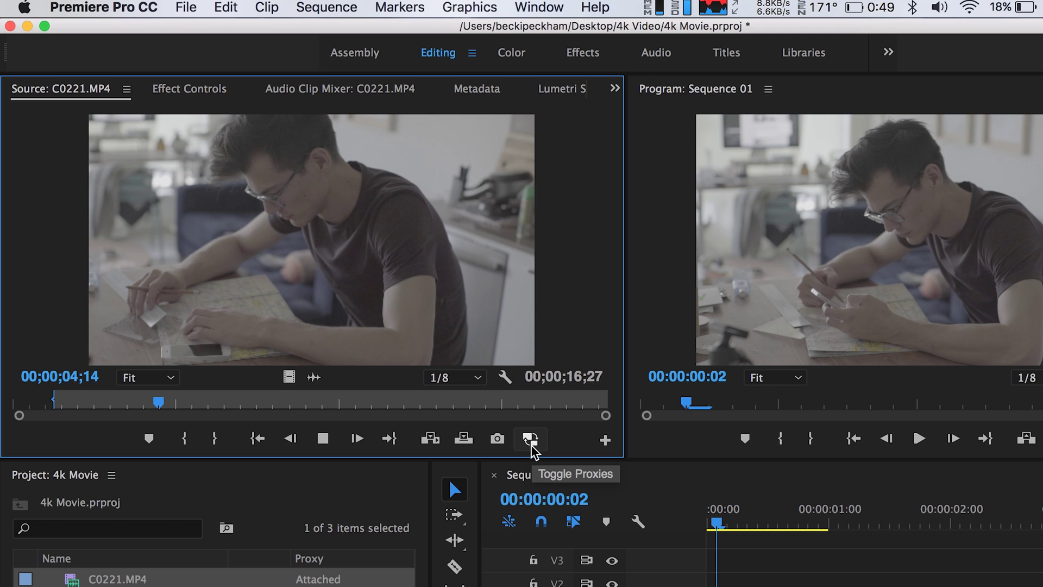
pyautogui.click(531, 441)
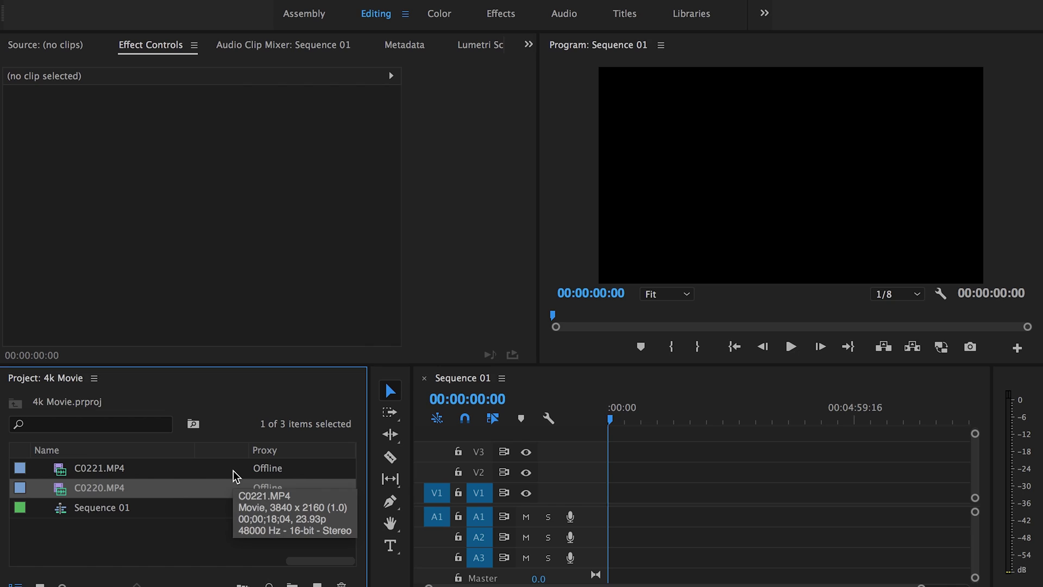
# Step: Create a 1280x720 H.264 proxy for C0220.MP4, saved to the Proxies folder
pyautogui.rightClick(107, 492)
pyautogui.scroll(-10, 217, 553)
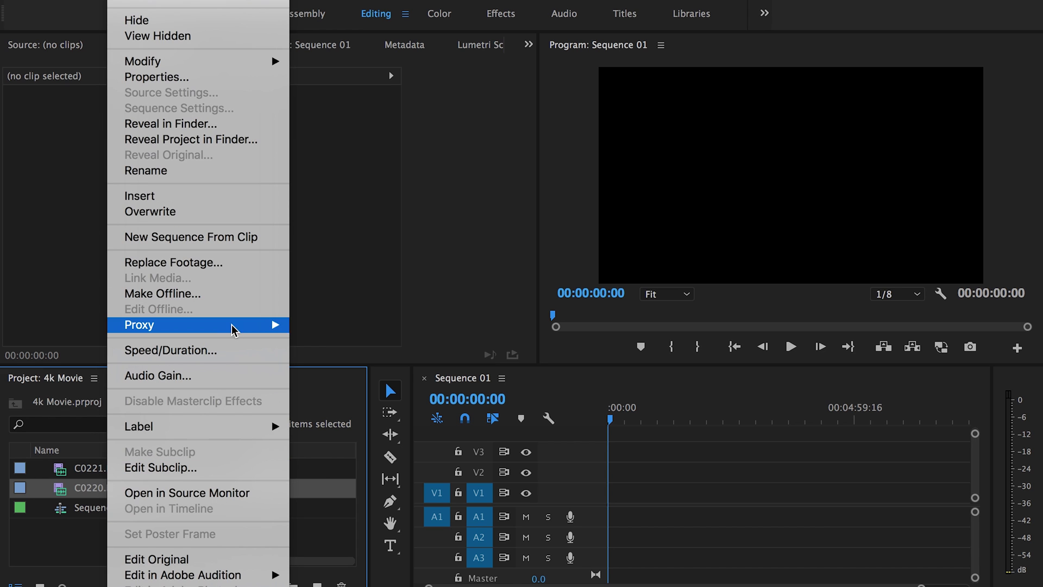
pyautogui.moveTo(273, 325)
pyautogui.click(329, 325)
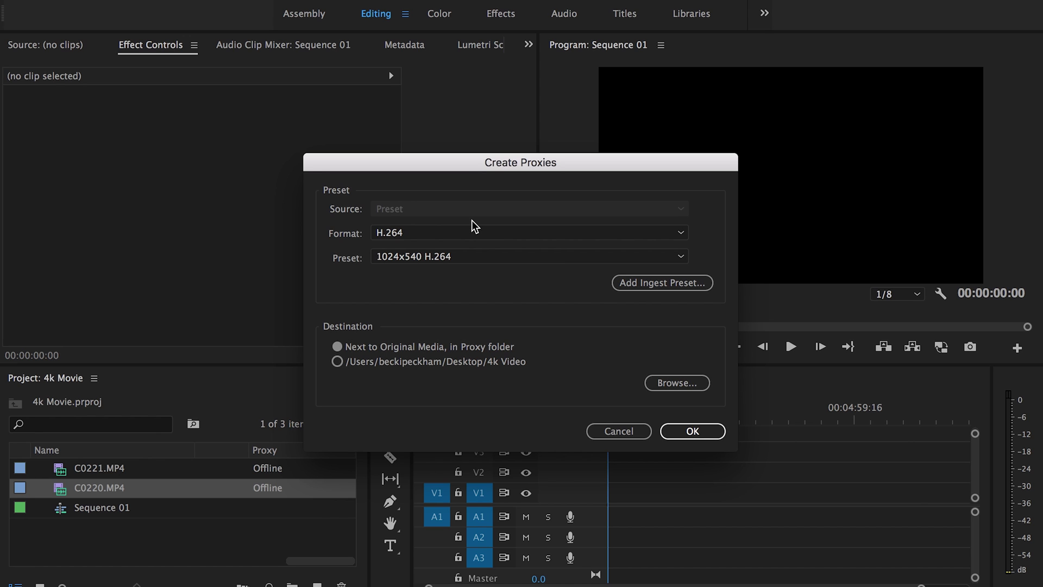
pyautogui.click(458, 256)
pyautogui.click(455, 287)
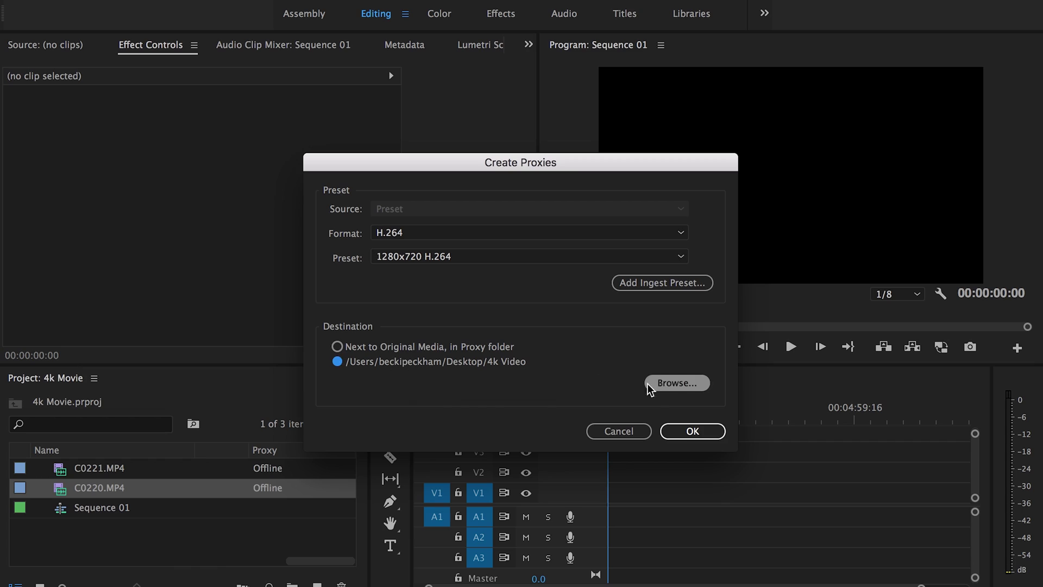
pyautogui.click(675, 383)
pyautogui.click(547, 318)
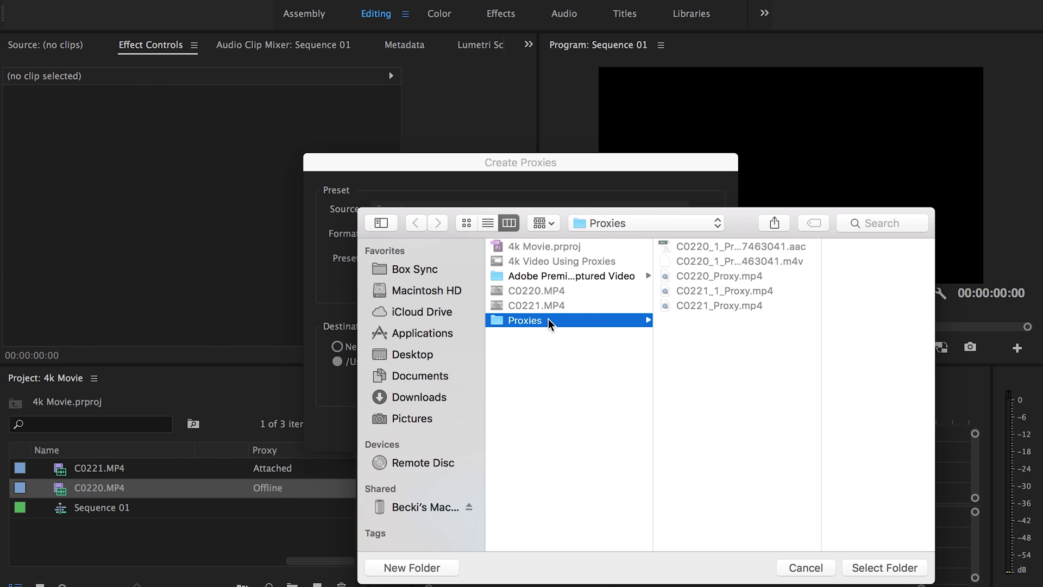